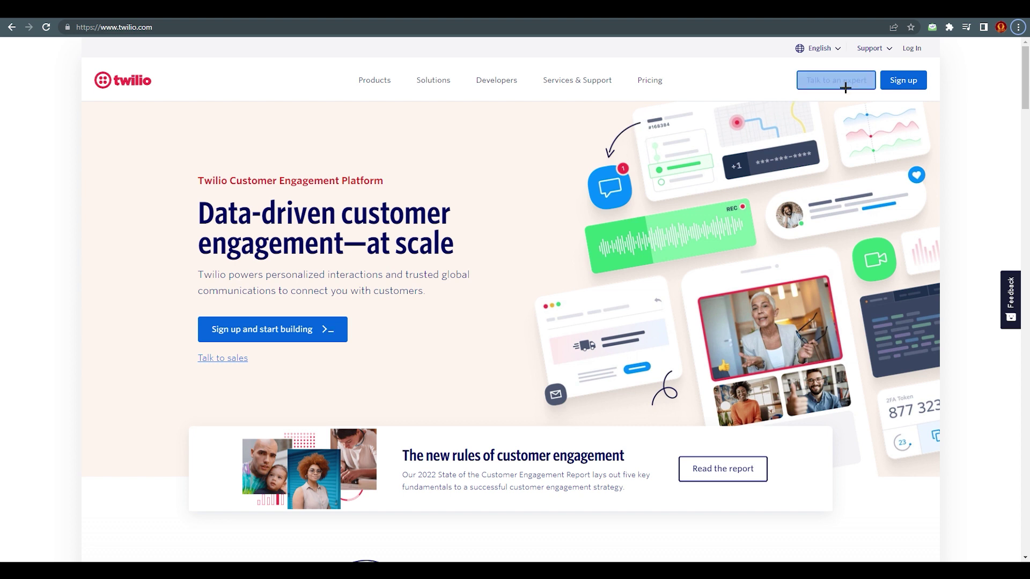
Log in to the Twilio account with the saved email and autofilled password
{"action": "left_click", "coordinate": [909, 51]}
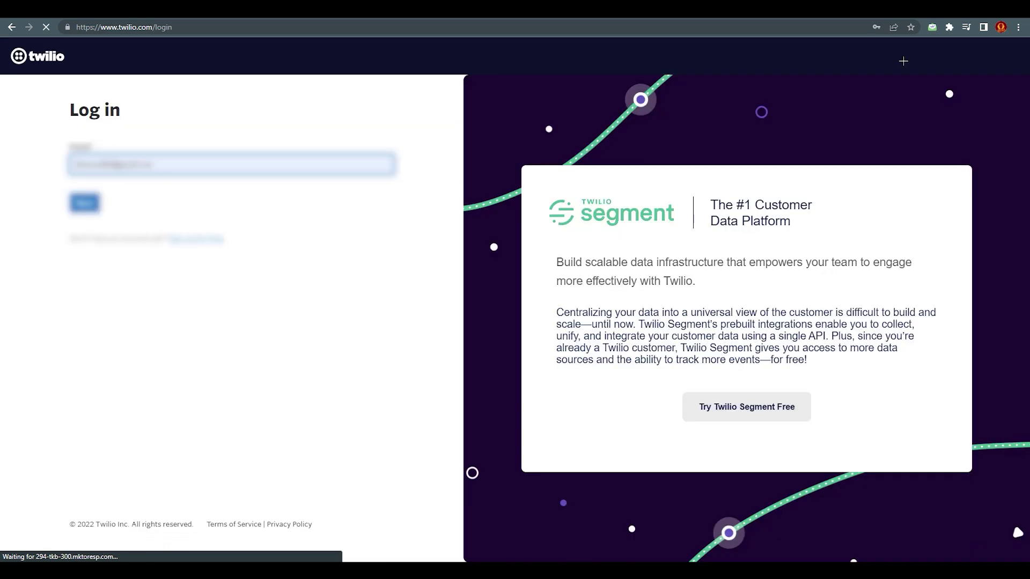
{"action": "key", "text": "Return"}
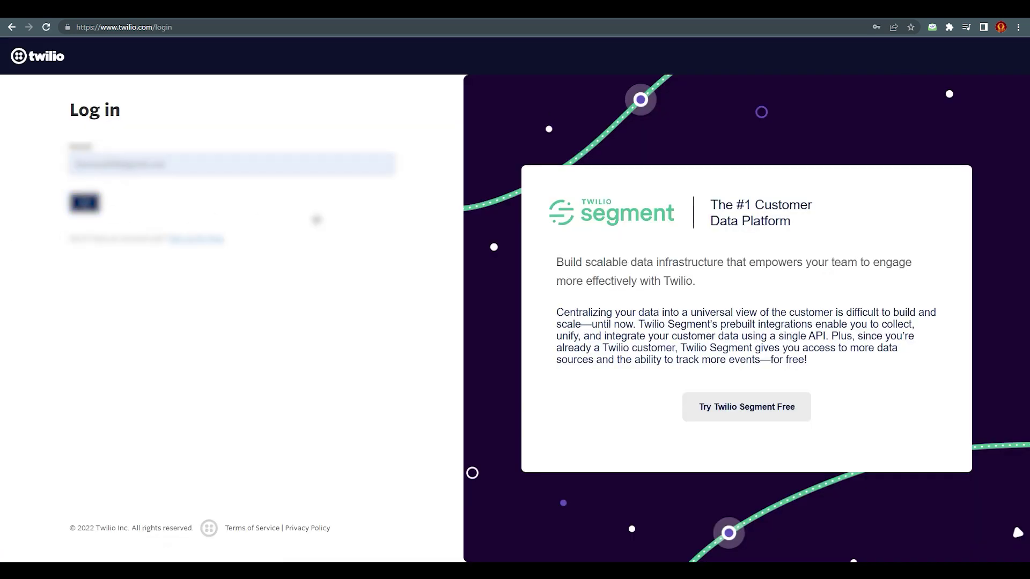
{"action": "left_click", "coordinate": [122, 208]}
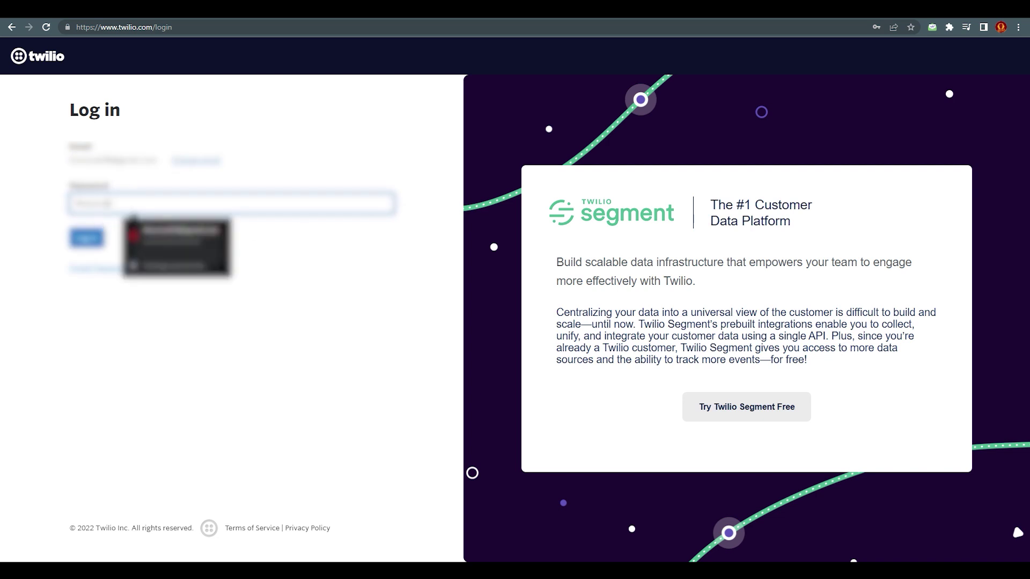
{"action": "left_click", "coordinate": [163, 224]}
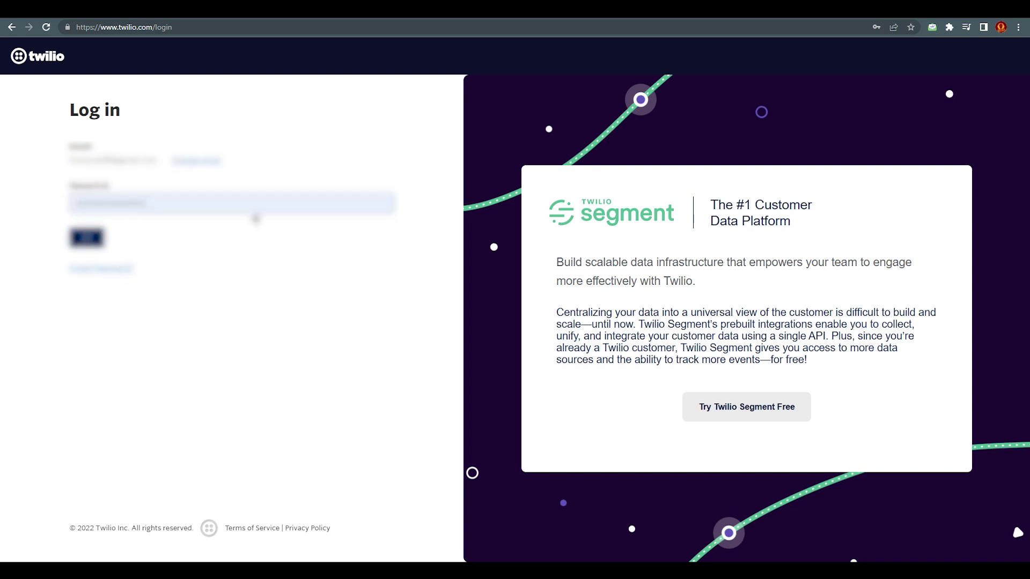
{"action": "key", "text": "Return"}
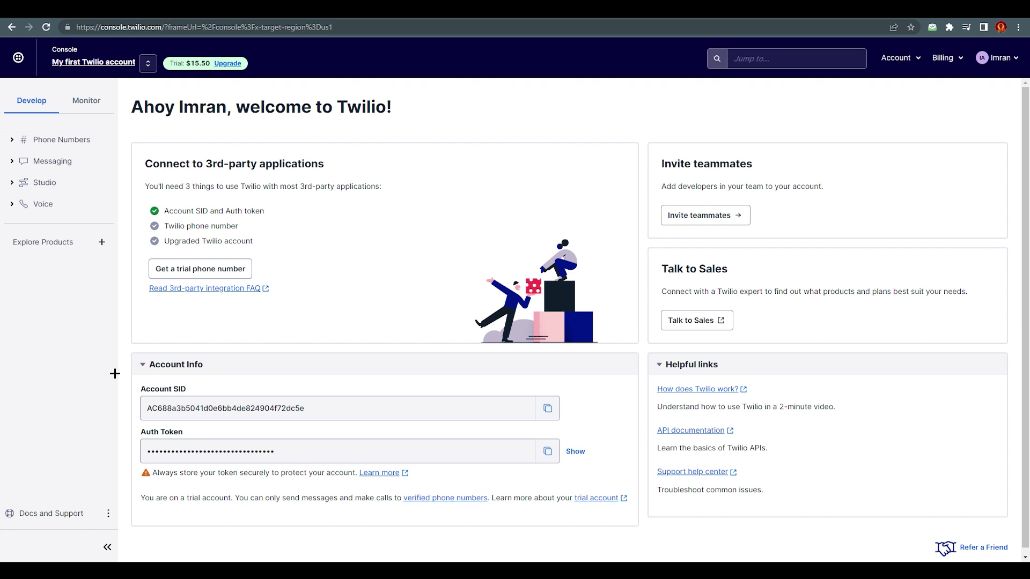
Get a trial phone number and copy it from My Twilio phone number
{"action": "left_click", "coordinate": [193, 274]}
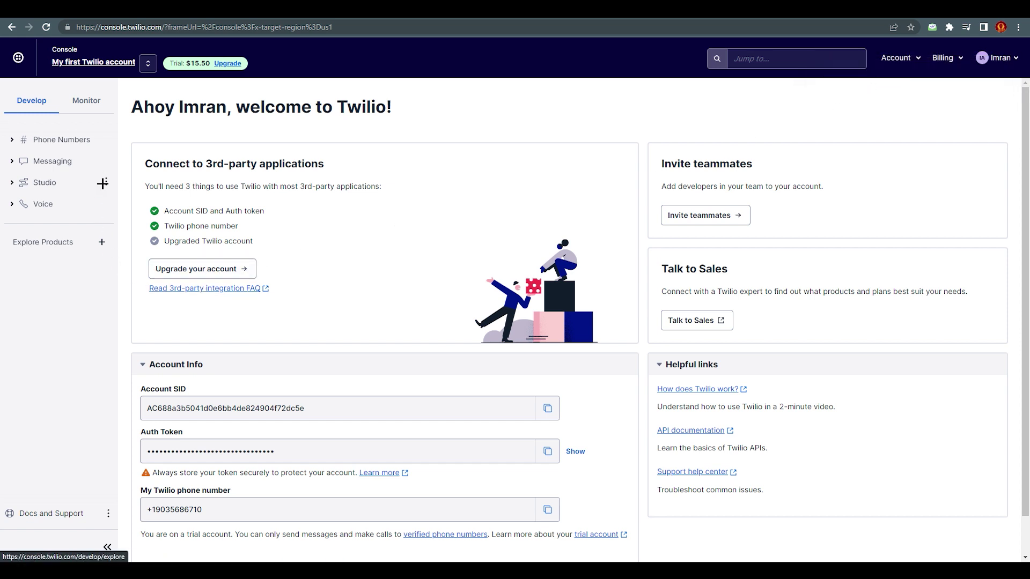
{"action": "scroll", "coordinate": [122, 418], "scroll_direction": "down", "scroll_amount": 1}
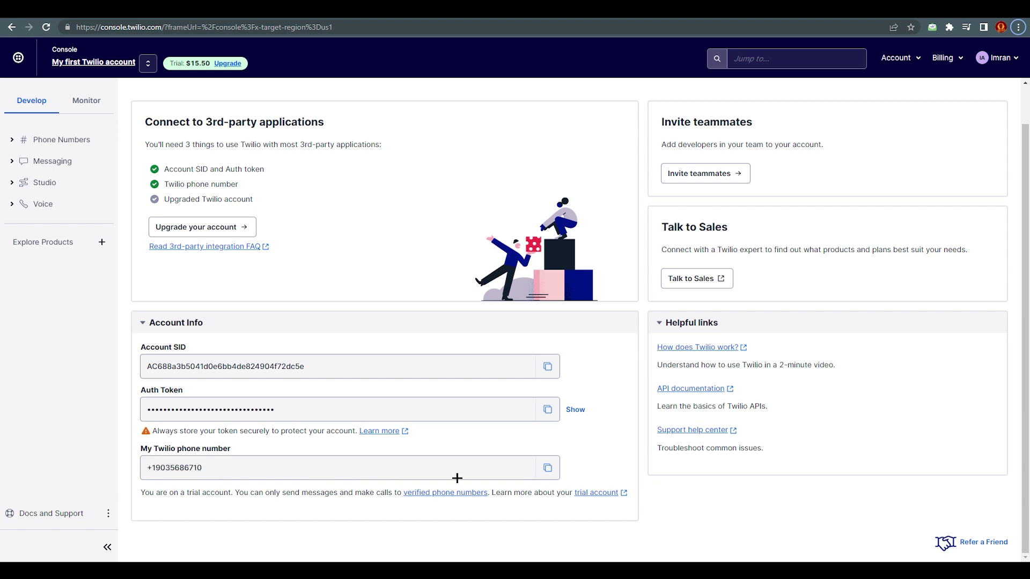
{"action": "left_click", "coordinate": [546, 470]}
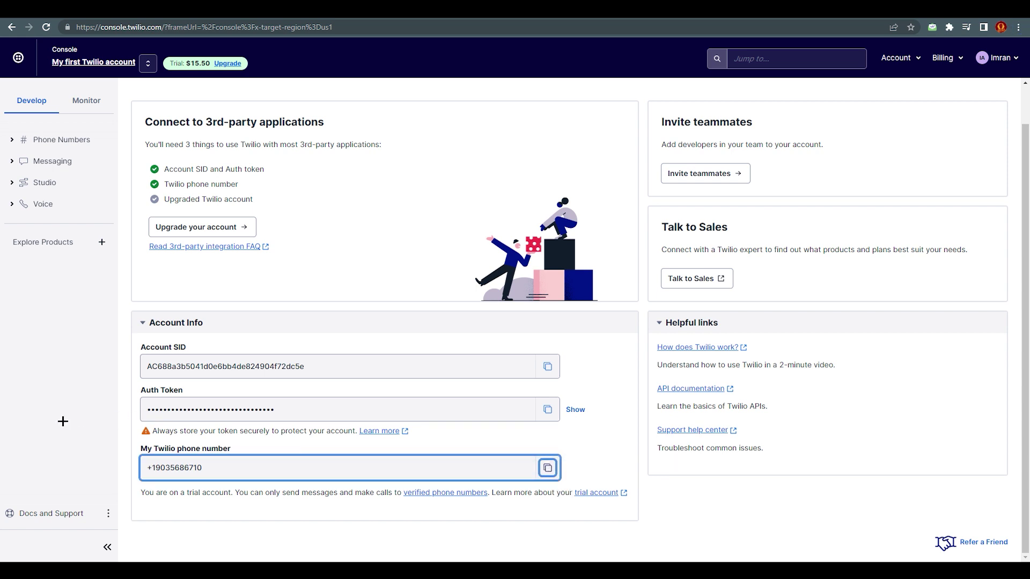
{"action": "left_click", "coordinate": [58, 397]}
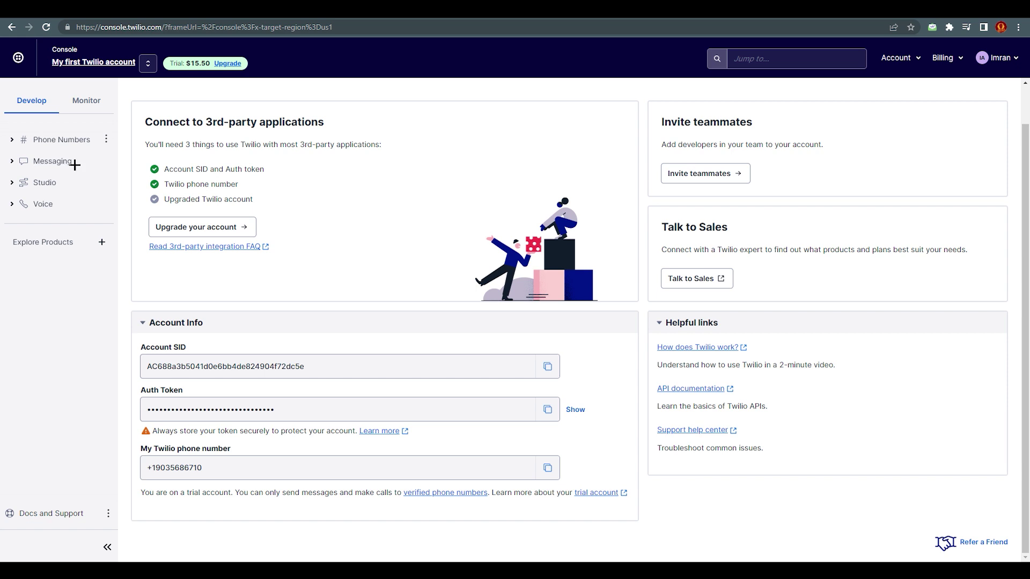
{"action": "scroll", "coordinate": [28, 140], "scroll_direction": "up", "scroll_amount": 1}
View the trial number under Phone Numbers > Manage > Active numbers, then open Verified Caller IDs
{"action": "left_click", "coordinate": [51, 141]}
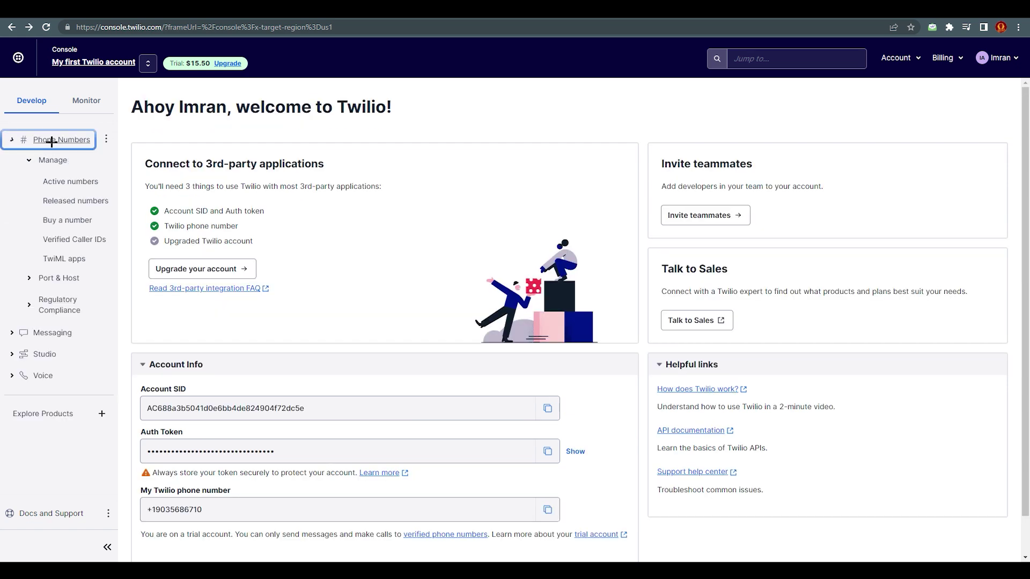
{"action": "left_click", "coordinate": [44, 161]}
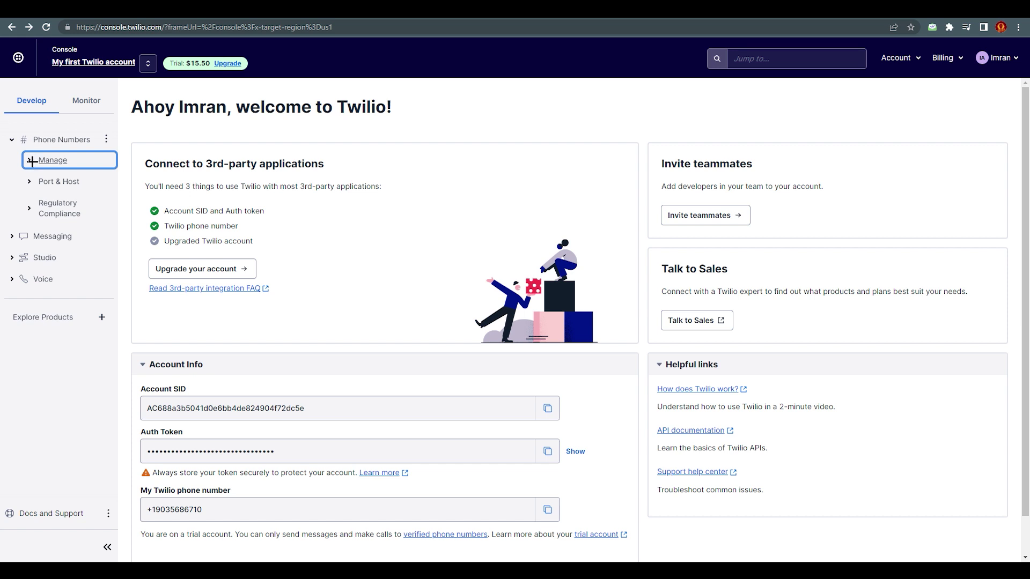
{"action": "left_click", "coordinate": [33, 161]}
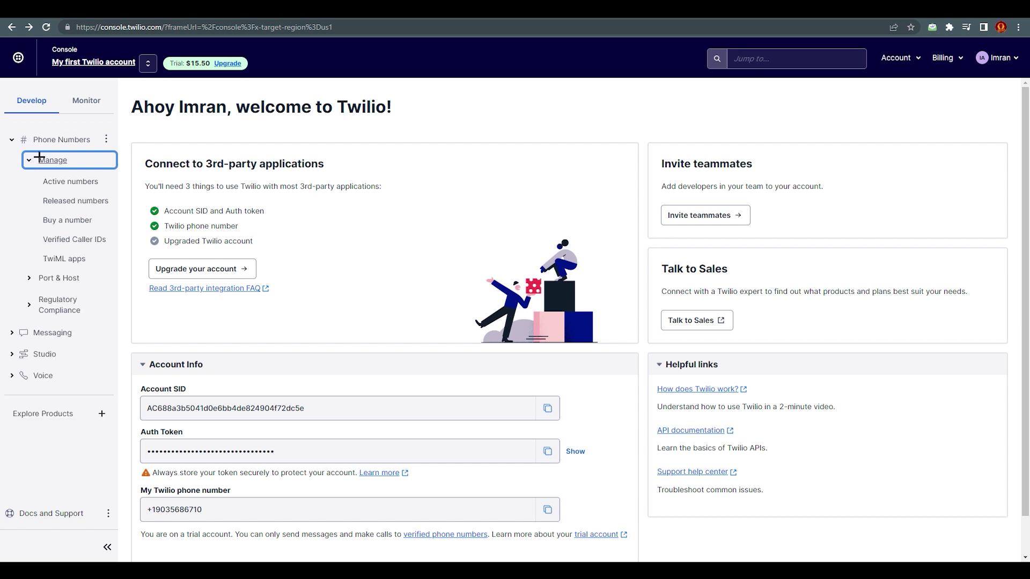
{"action": "left_click", "coordinate": [77, 181]}
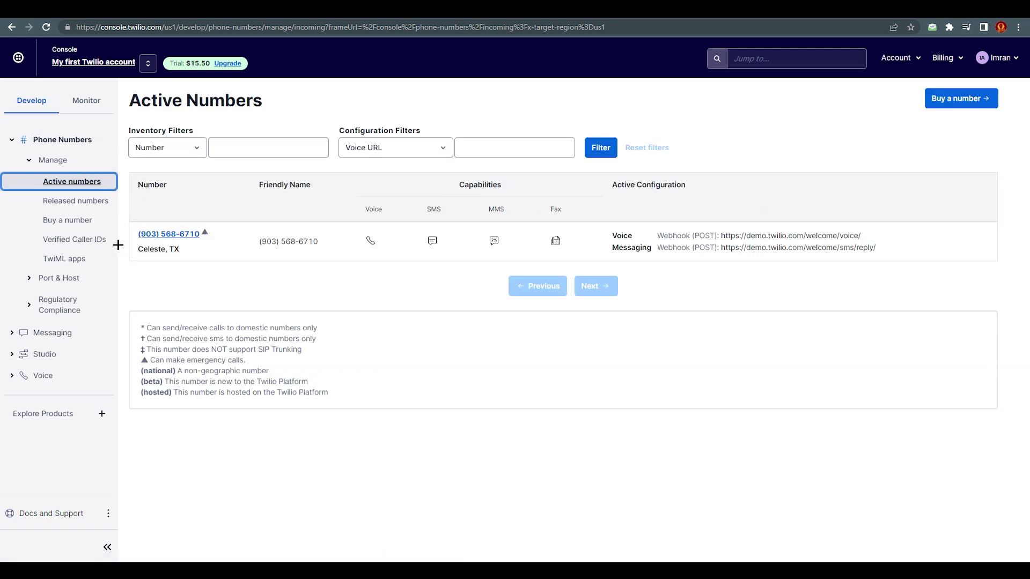
{"action": "left_click", "coordinate": [77, 240]}
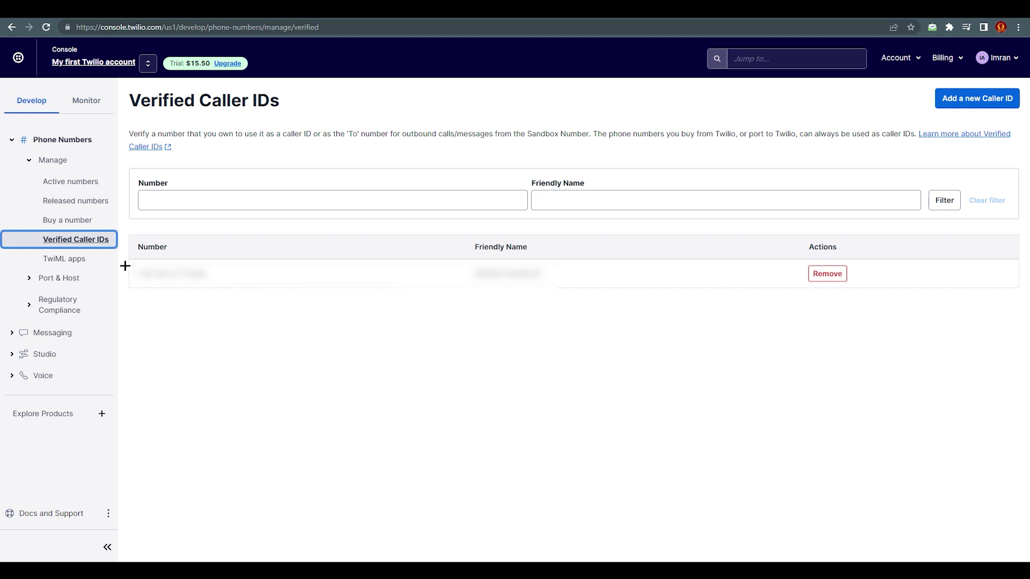
Fold the Manage and Phone Numbers sidebar sections and go to Explore Products
{"action": "left_click", "coordinate": [30, 160]}
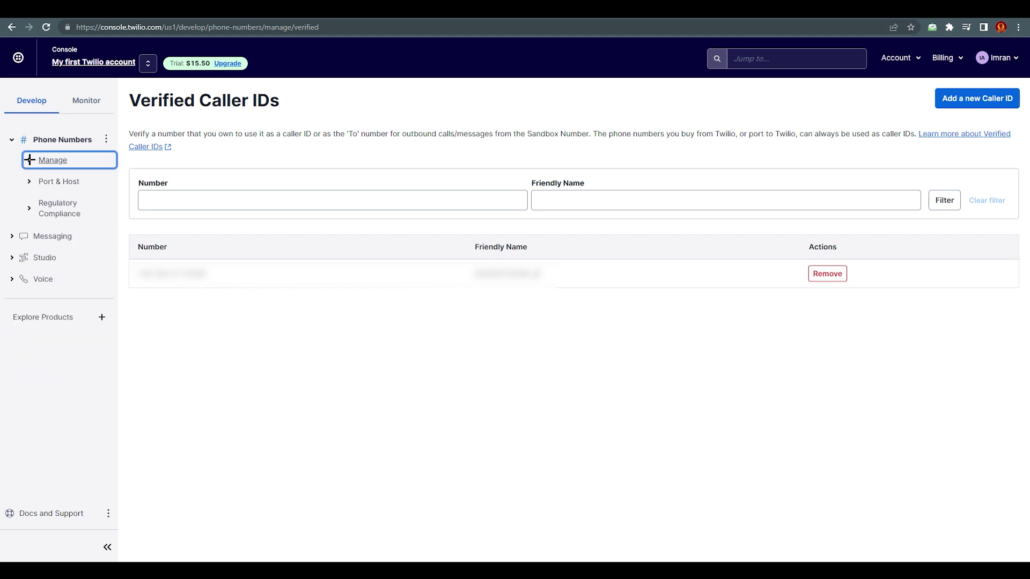
{"action": "left_click", "coordinate": [12, 140]}
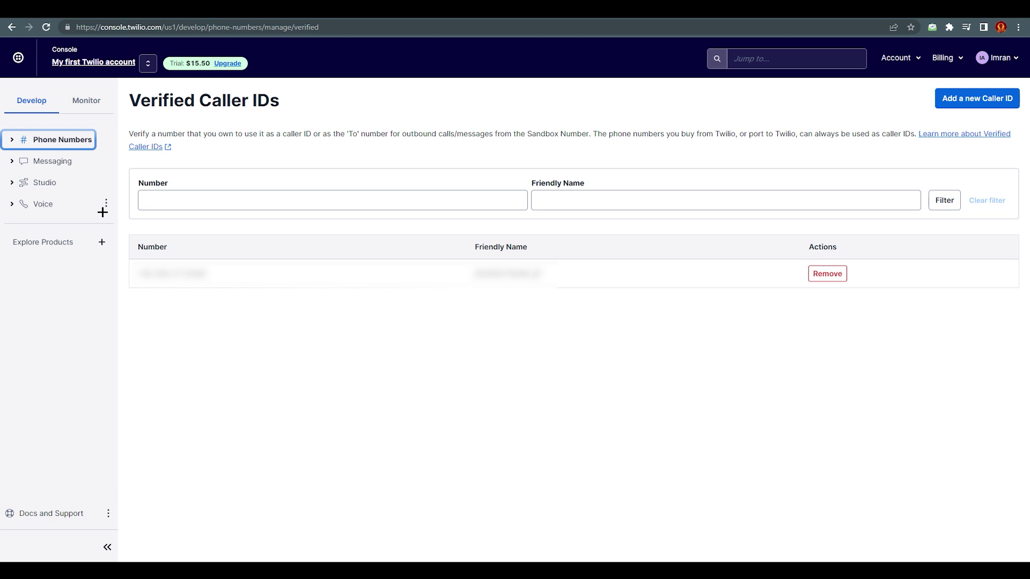
{"action": "left_click", "coordinate": [64, 244]}
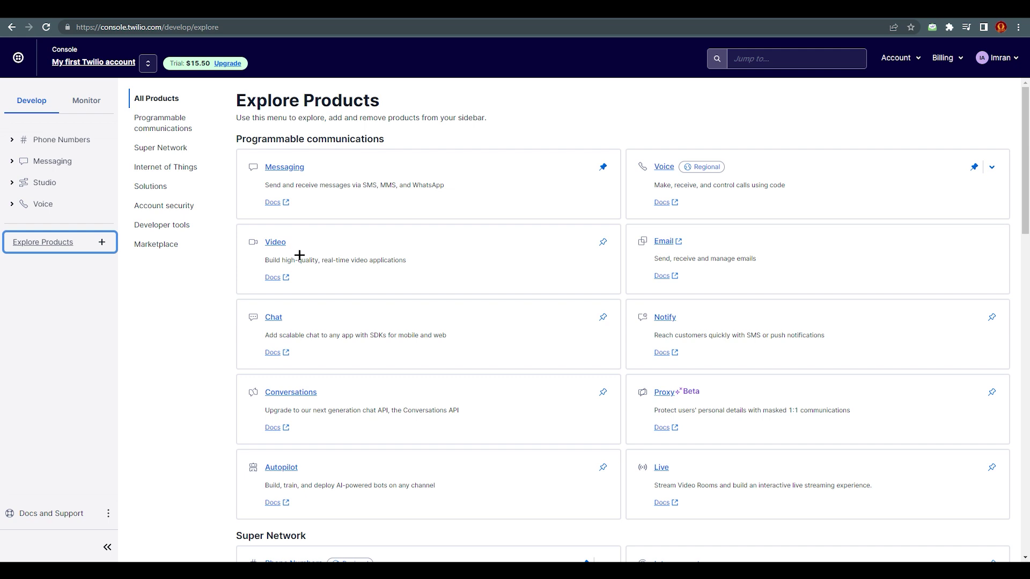
Scroll Explore Products down to Developer tools and launch the API Explorer
{"action": "scroll", "coordinate": [358, 315], "scroll_direction": "down", "scroll_amount": 6}
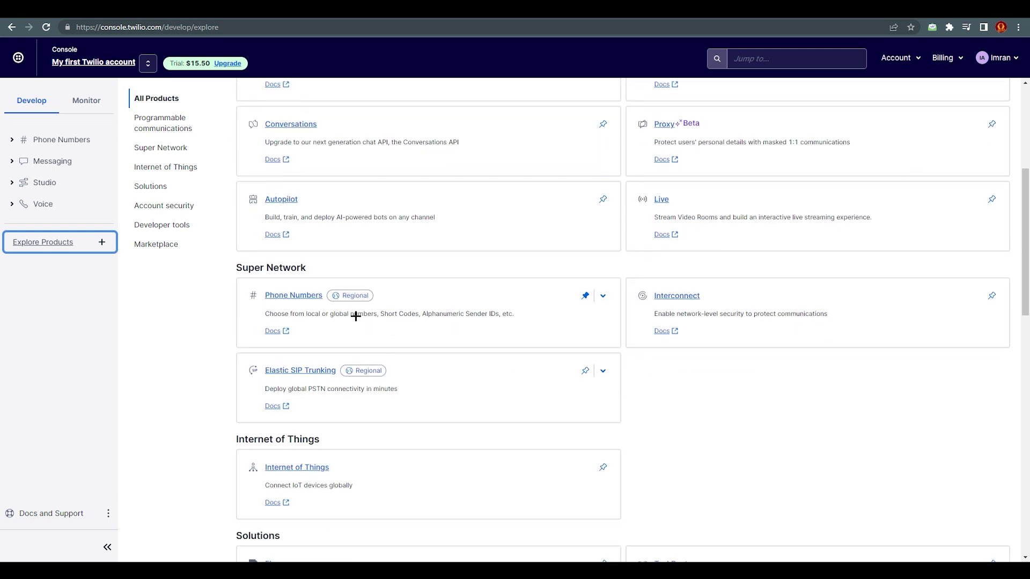
{"action": "scroll", "coordinate": [362, 317], "scroll_direction": "down", "scroll_amount": 3}
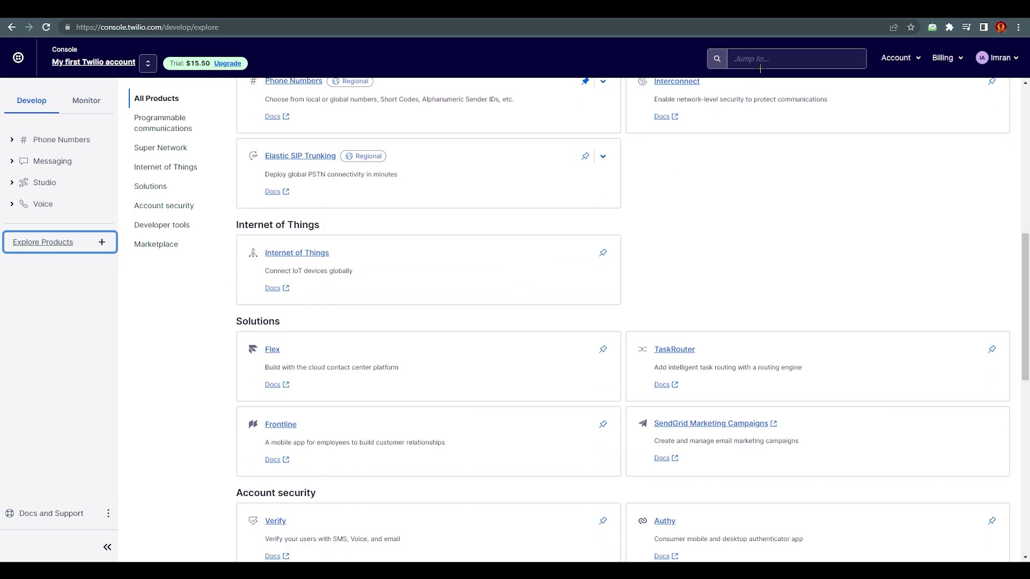
{"action": "scroll", "coordinate": [471, 300], "scroll_direction": "down", "scroll_amount": 8}
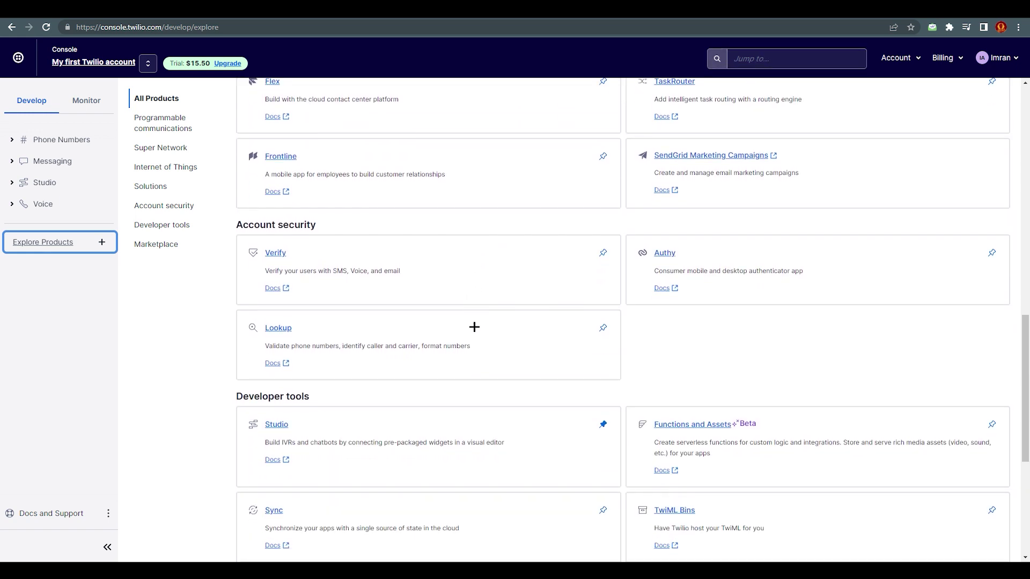
{"action": "scroll", "coordinate": [472, 322], "scroll_direction": "down", "scroll_amount": 3}
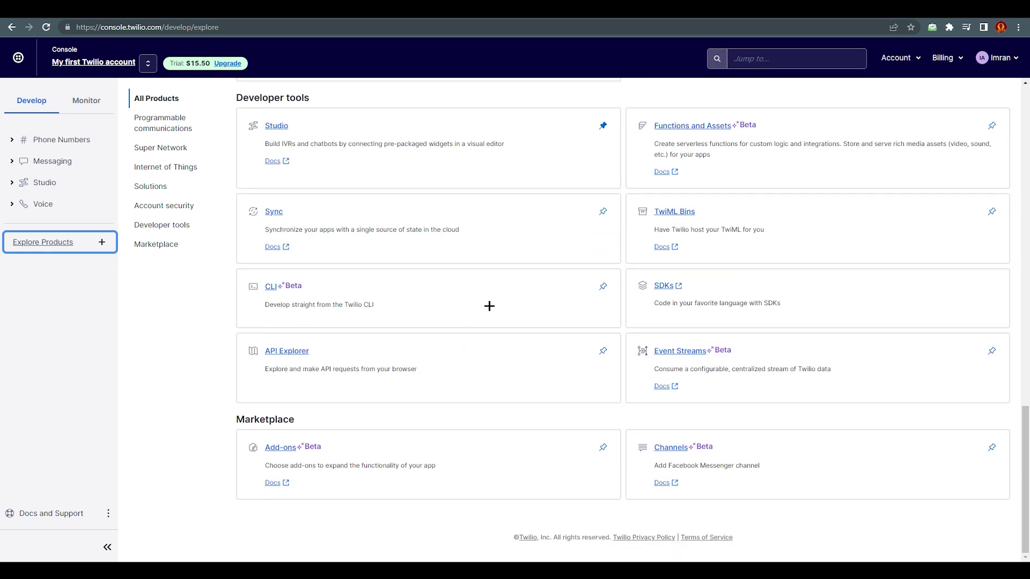
{"action": "left_click", "coordinate": [296, 349]}
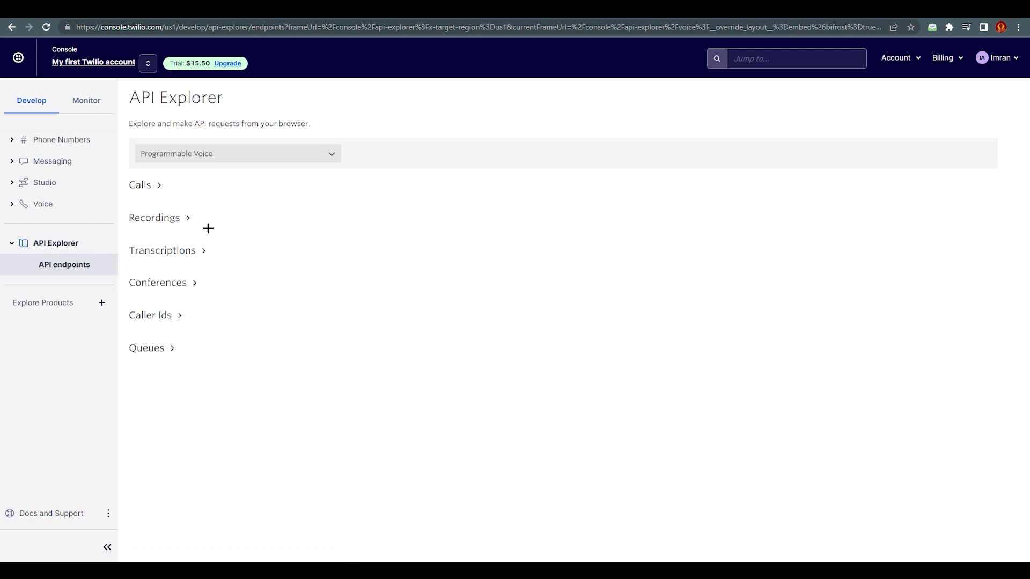
Show the API Explorer pin options and expand, then collapse, the Caller Ids endpoints
{"action": "left_click", "coordinate": [106, 242]}
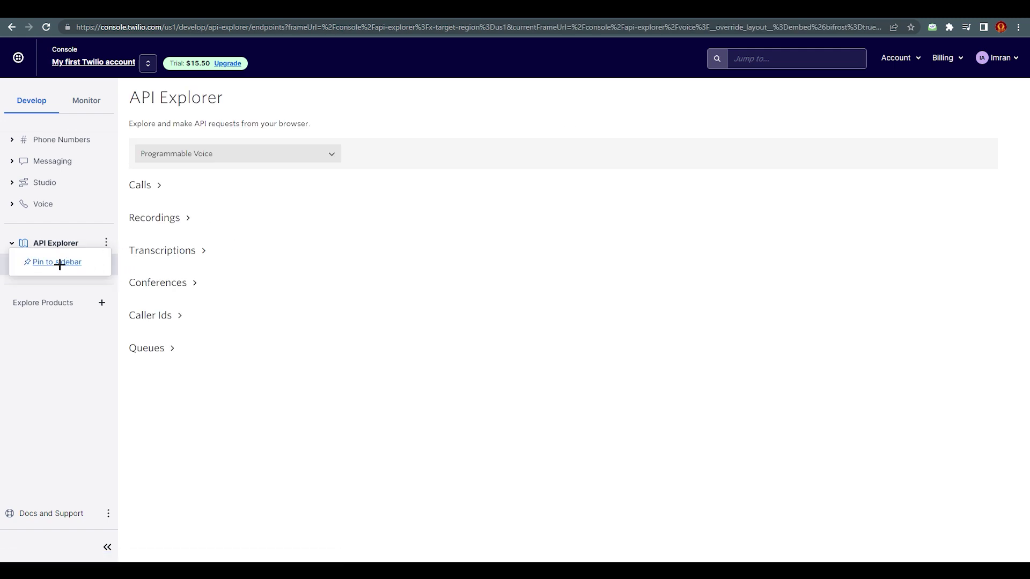
{"action": "left_click", "coordinate": [315, 320]}
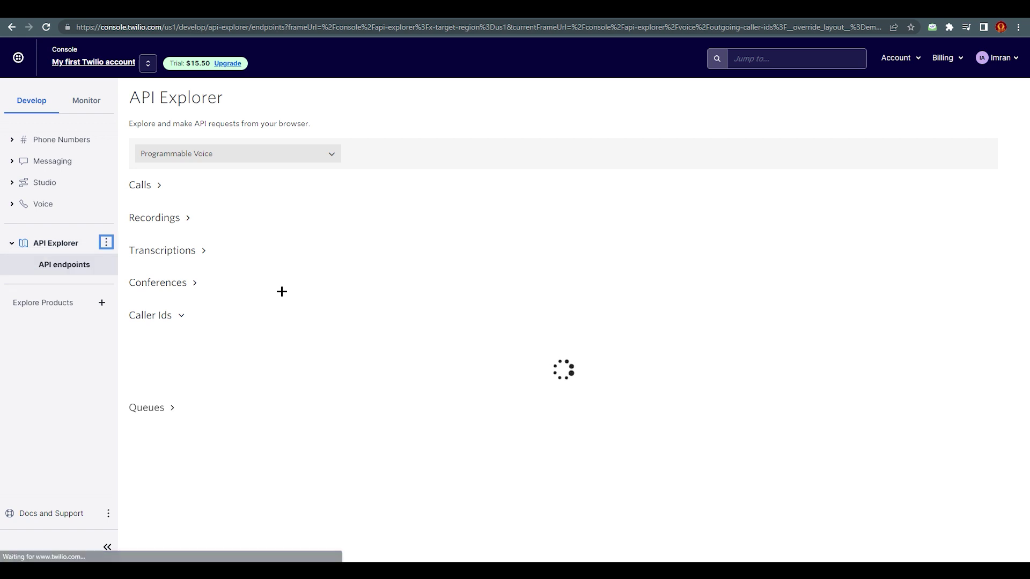
{"action": "left_click", "coordinate": [181, 318]}
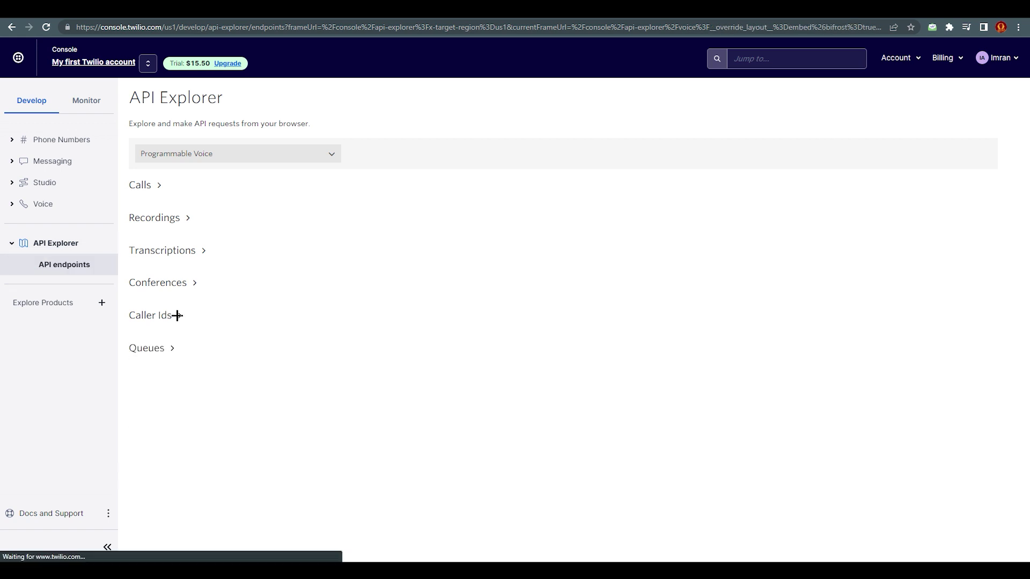
Switch the API Explorer to Programmable SMS and open the Create a Message request
{"action": "left_click", "coordinate": [223, 154]}
{"action": "left_click", "coordinate": [200, 191]}
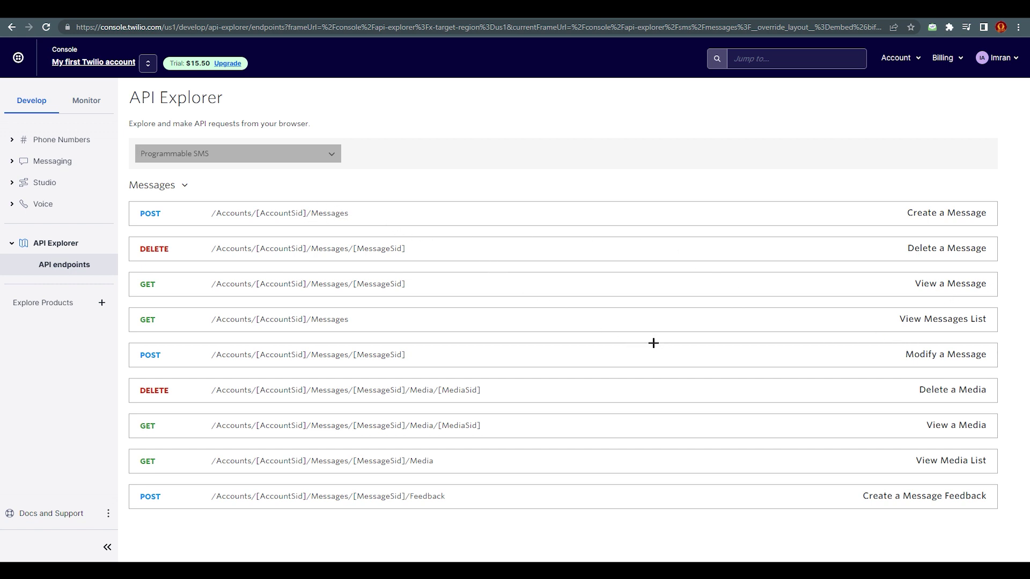
{"action": "left_click", "coordinate": [277, 212]}
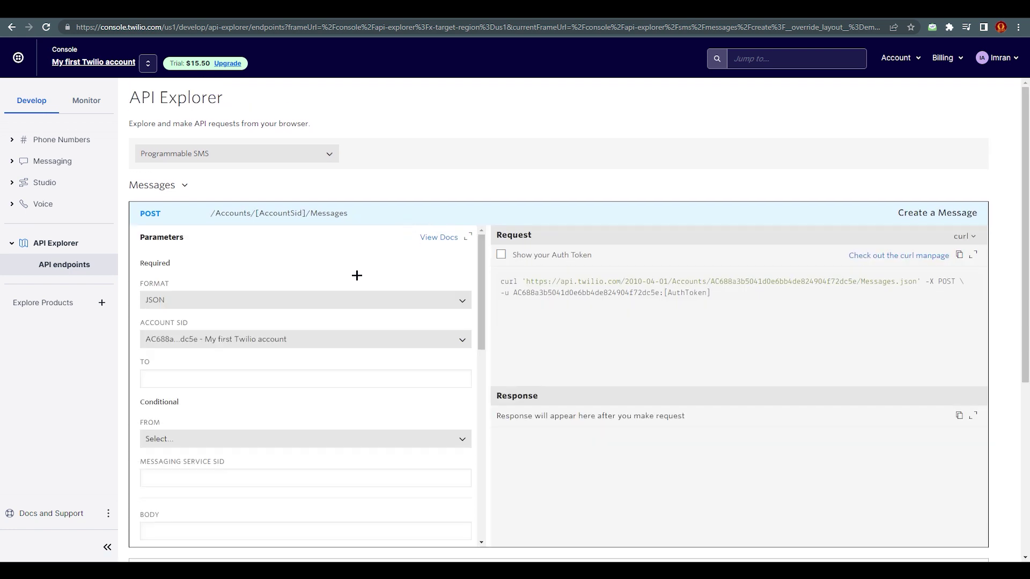
Scroll through the Create a Message parameter fields and curl preview
{"action": "scroll", "coordinate": [342, 282], "scroll_direction": "down", "scroll_amount": 1}
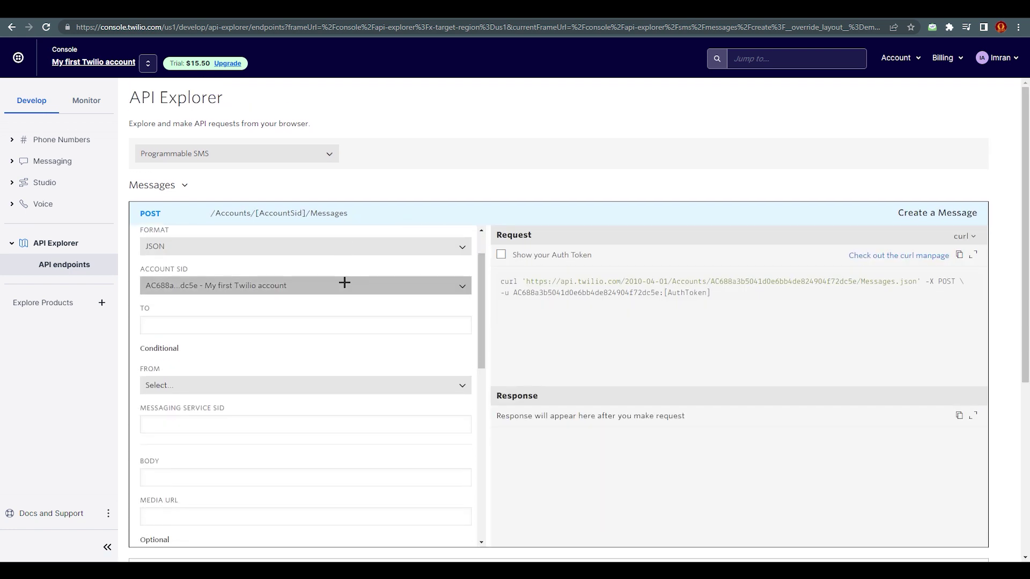
{"action": "scroll", "coordinate": [405, 289], "scroll_direction": "up", "scroll_amount": 1}
{"action": "scroll", "coordinate": [612, 268], "scroll_direction": "down", "scroll_amount": 1}
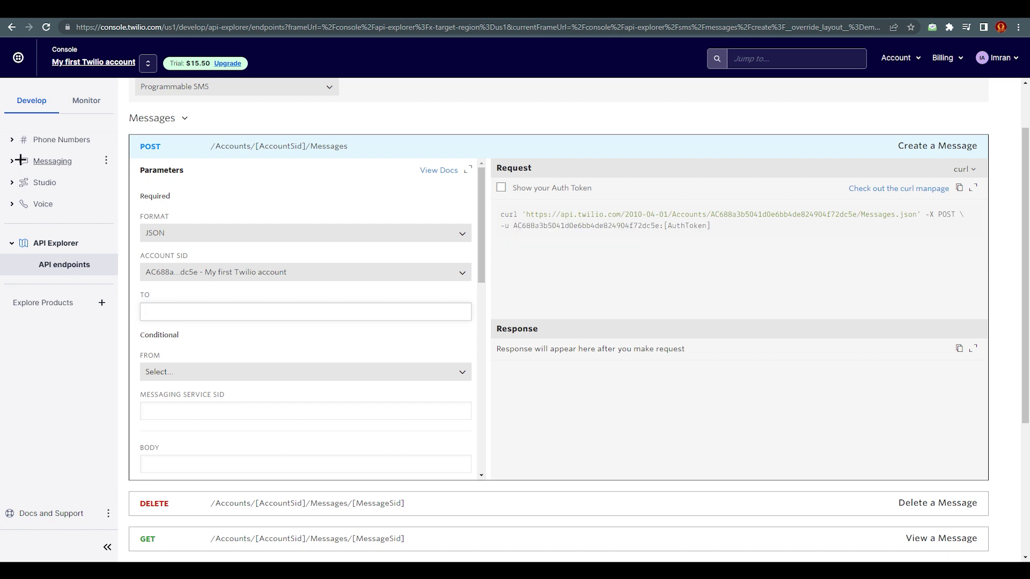
Copy the verified caller ID's phone number from Verified Caller IDs and return to API endpoints
{"action": "left_click", "coordinate": [14, 141]}
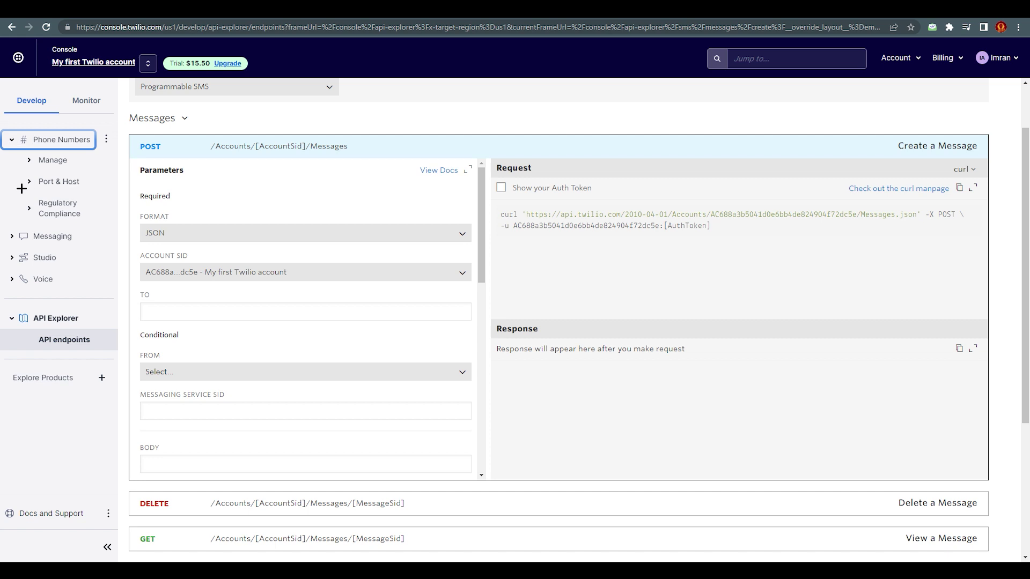
{"action": "left_click", "coordinate": [29, 160]}
{"action": "left_click", "coordinate": [59, 240]}
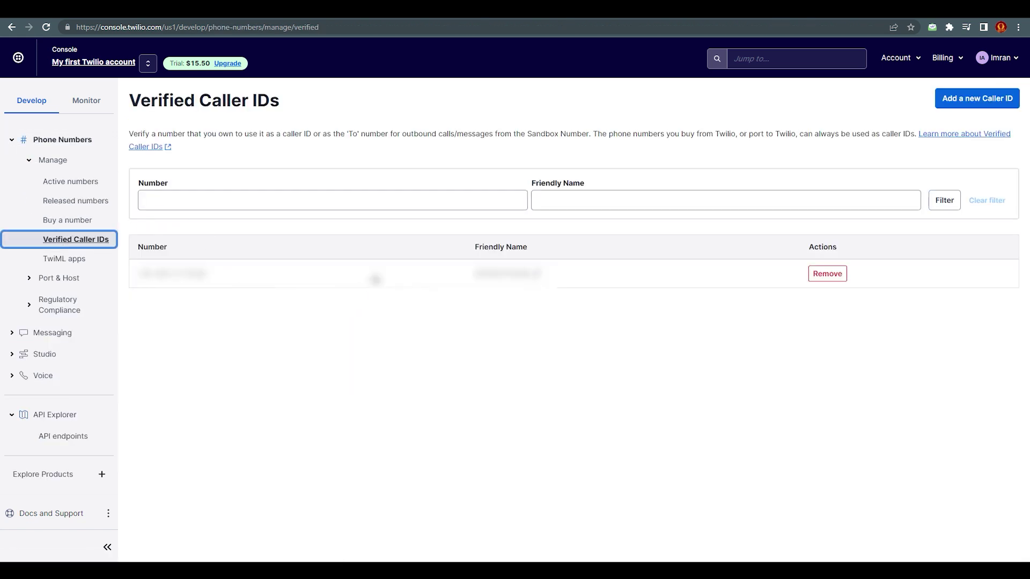
{"action": "left_click_drag", "start_coordinate": [228, 274], "coordinate": [140, 273]}
{"action": "right_click", "coordinate": [143, 273]}
{"action": "left_click", "coordinate": [166, 279]}
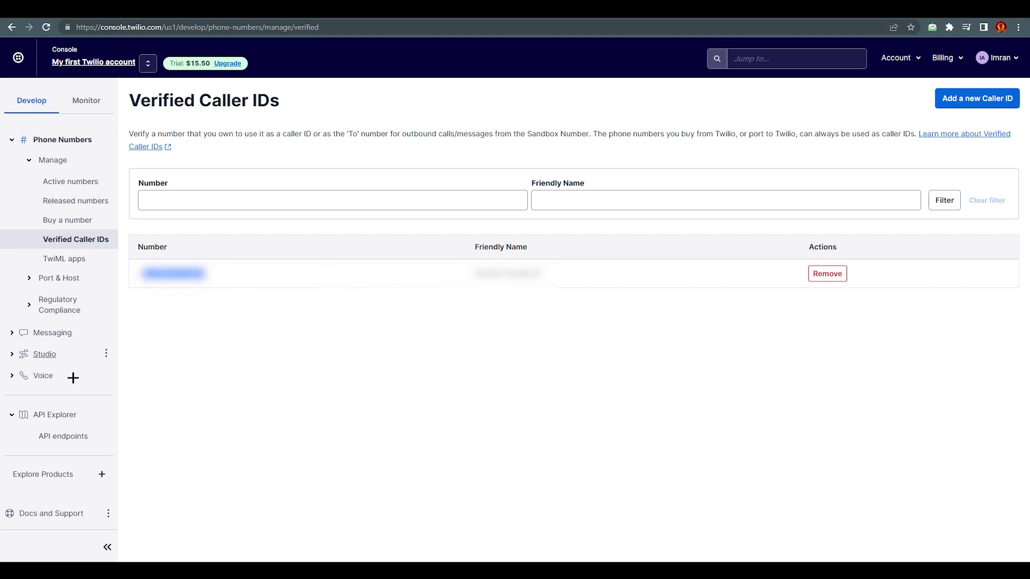
{"action": "left_click", "coordinate": [63, 436]}
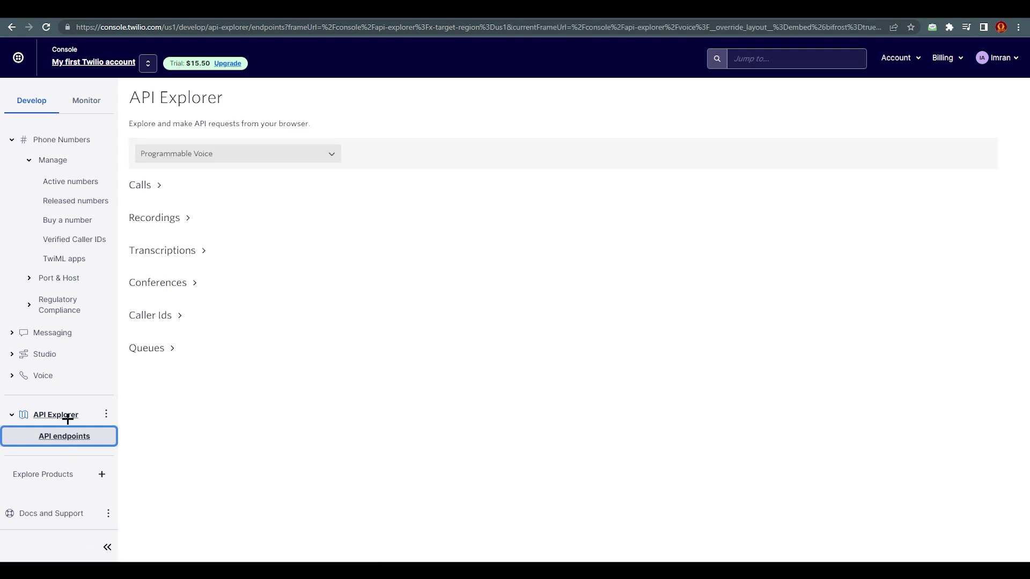
Open Programmable SMS Create a Message and paste the verified number into To
{"action": "left_click", "coordinate": [231, 153]}
{"action": "left_click", "coordinate": [212, 192]}
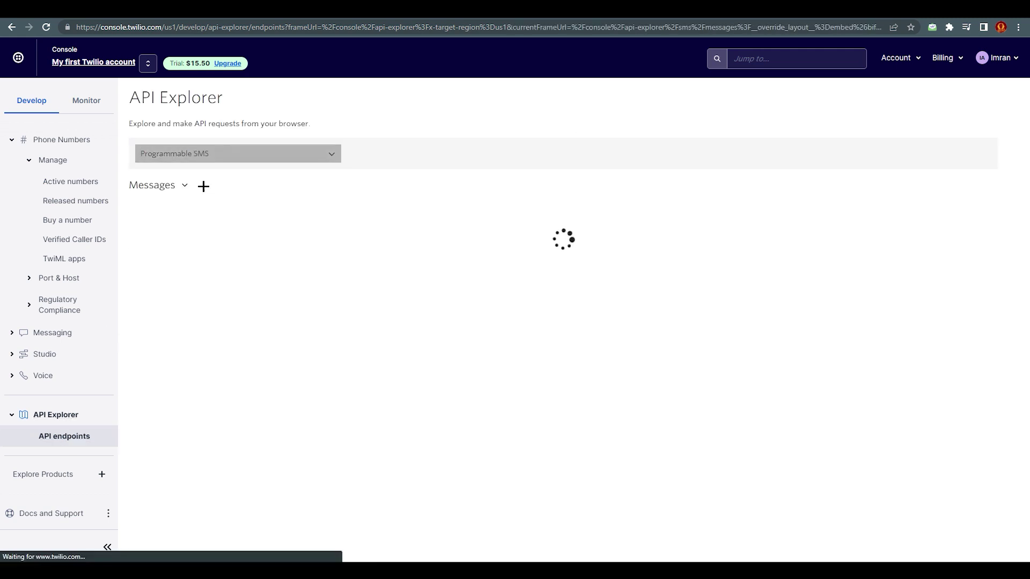
{"action": "left_click", "coordinate": [192, 213]}
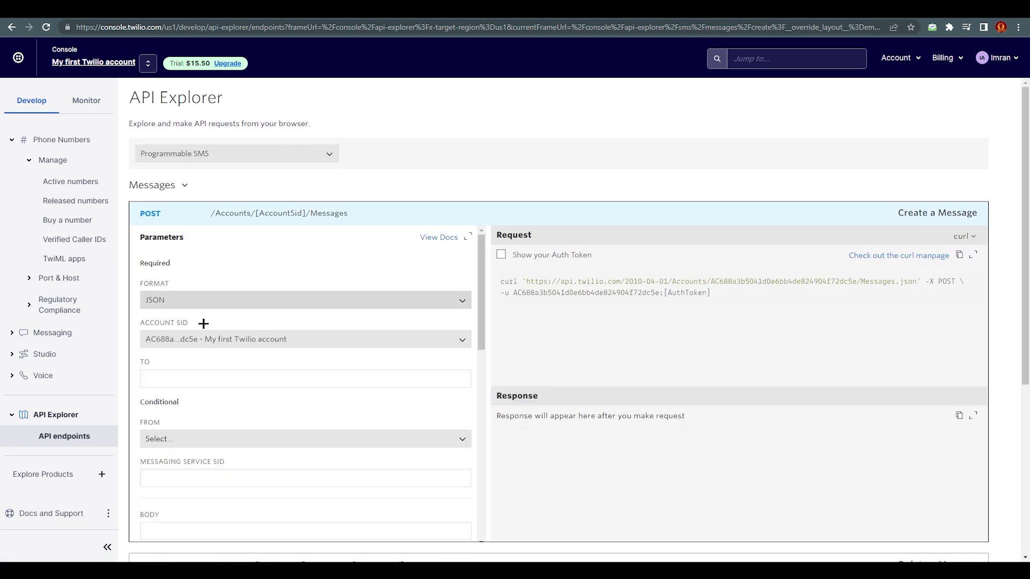
{"action": "scroll", "coordinate": [203, 332], "scroll_direction": "down", "scroll_amount": 2}
{"action": "left_click", "coordinate": [206, 267]}
{"action": "right_click", "coordinate": [206, 267]}
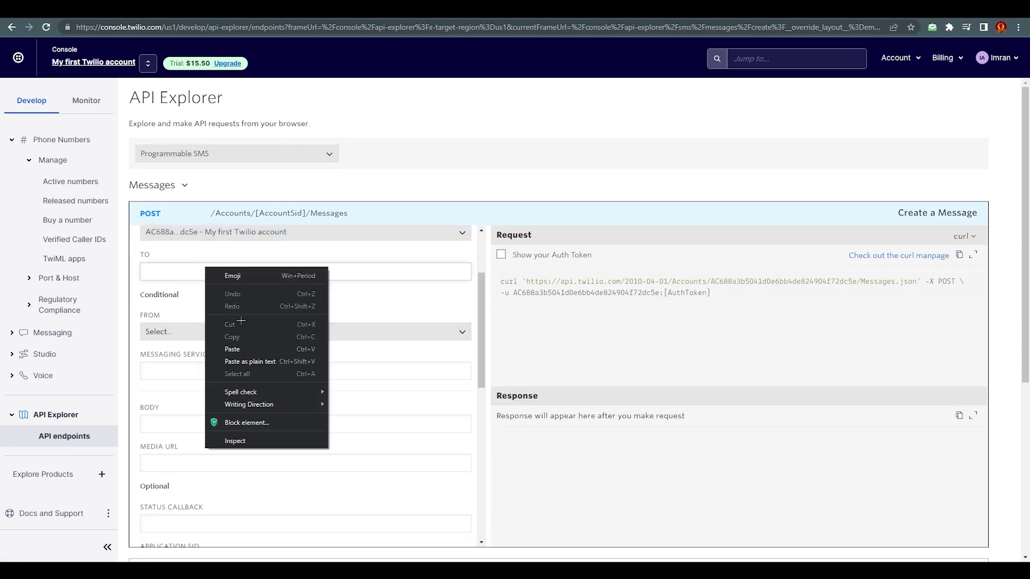
{"action": "left_click", "coordinate": [243, 344]}
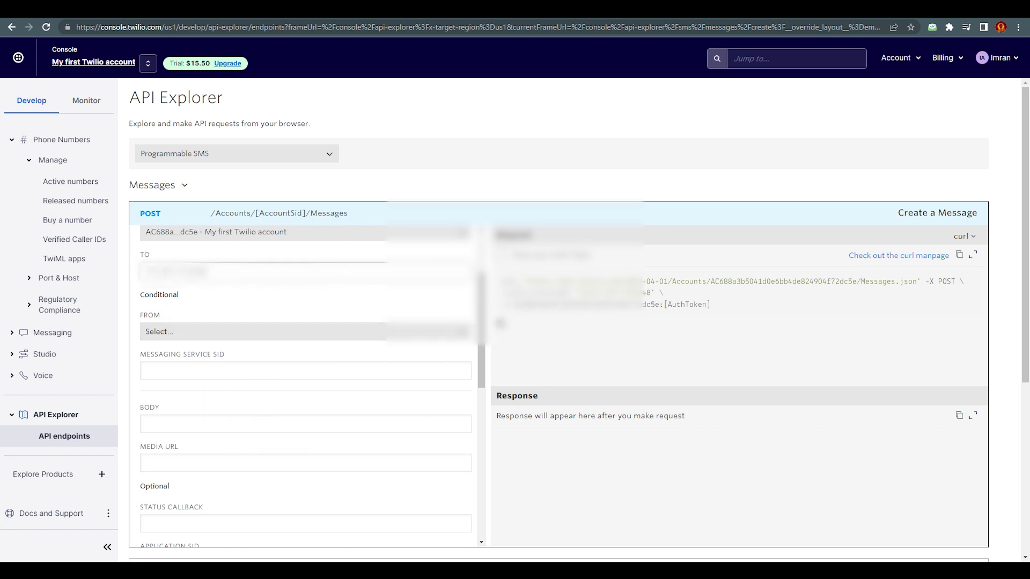
Set the From field to the account's Twilio trial number
{"action": "scroll", "coordinate": [408, 322], "scroll_direction": "down", "scroll_amount": 3}
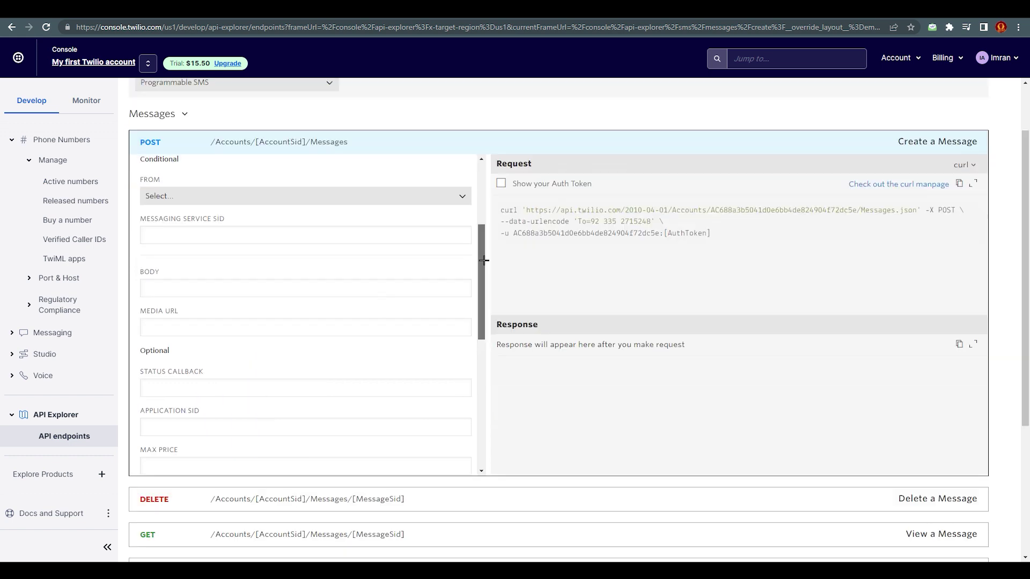
{"action": "left_click", "coordinate": [260, 193]}
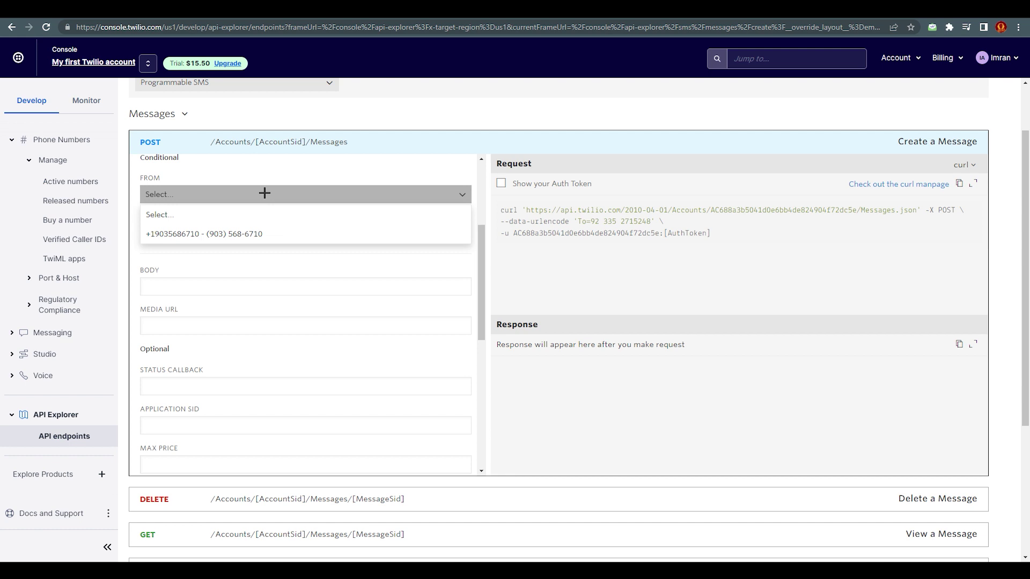
{"action": "left_click", "coordinate": [243, 234]}
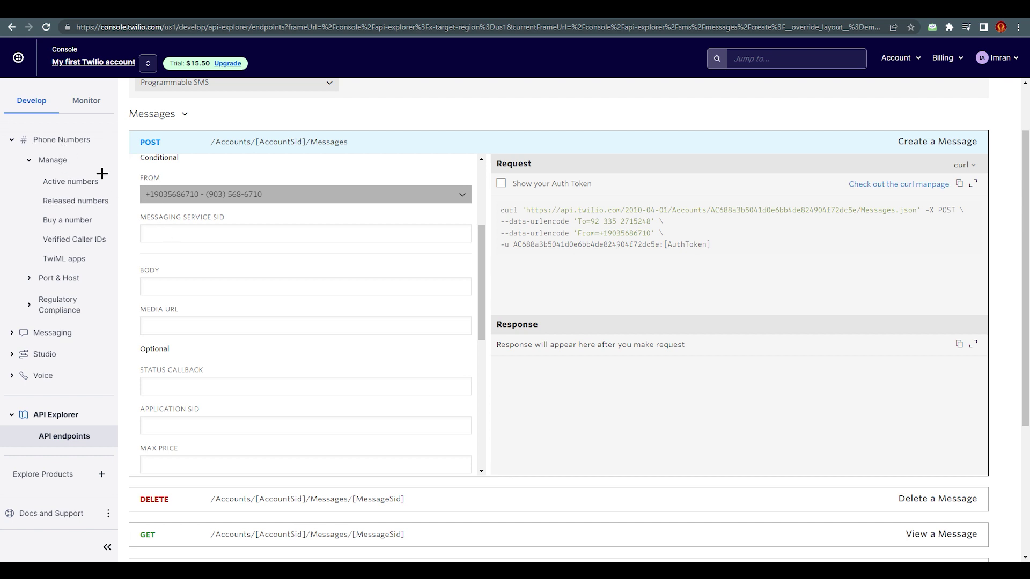
Copy the Account SID from the Console home and paste it as Messaging Service SID
{"action": "left_click", "coordinate": [19, 62]}
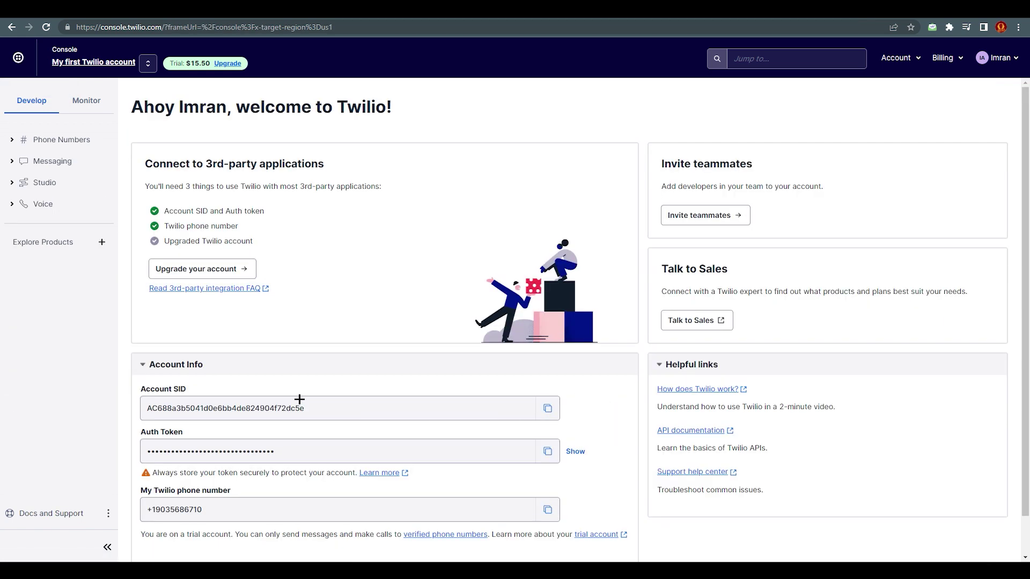
{"action": "left_click", "coordinate": [548, 407]}
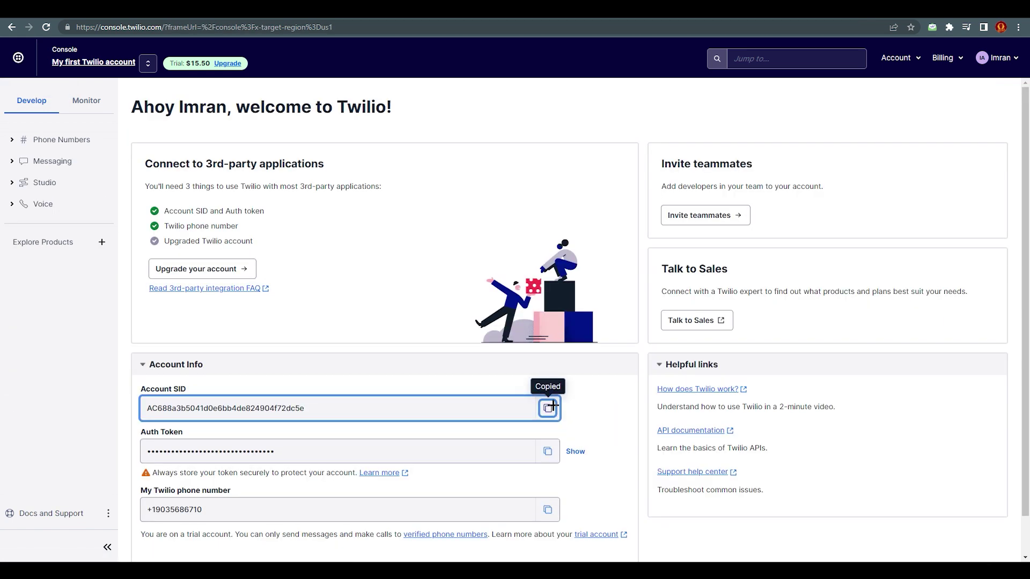
{"action": "left_click", "coordinate": [11, 27]}
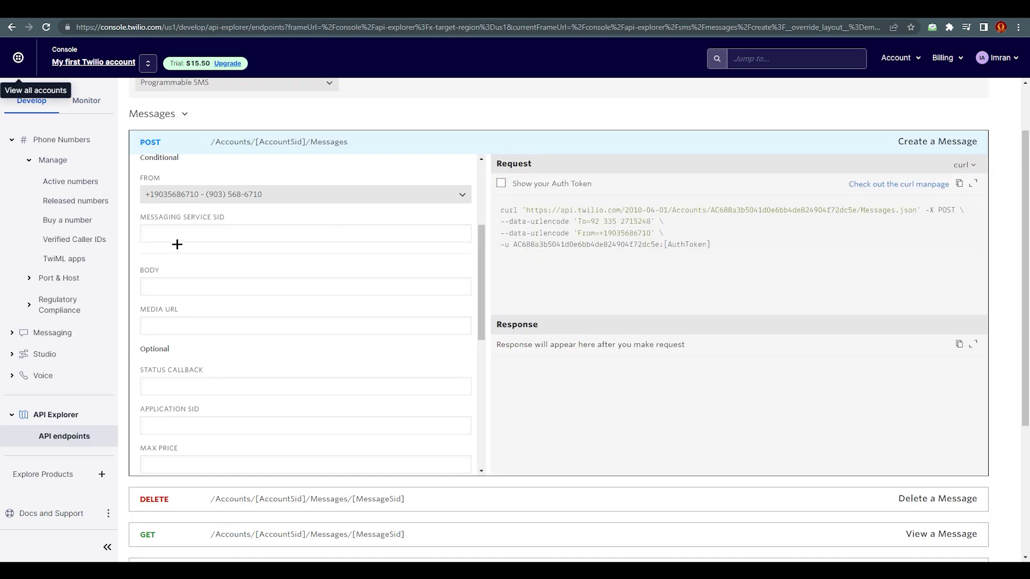
{"action": "left_click", "coordinate": [202, 230]}
{"action": "right_click", "coordinate": [201, 231]}
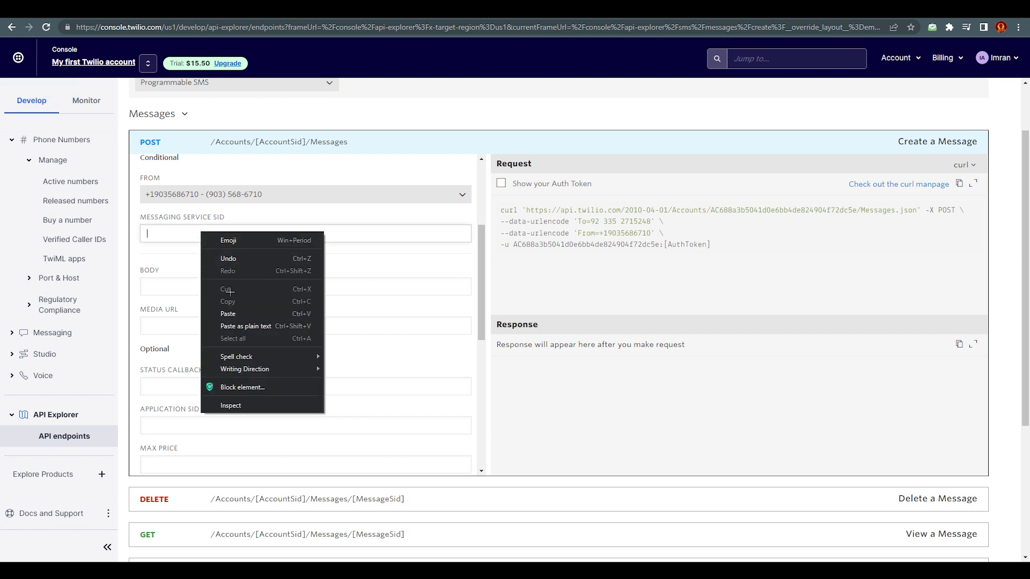
{"action": "left_click", "coordinate": [227, 313]}
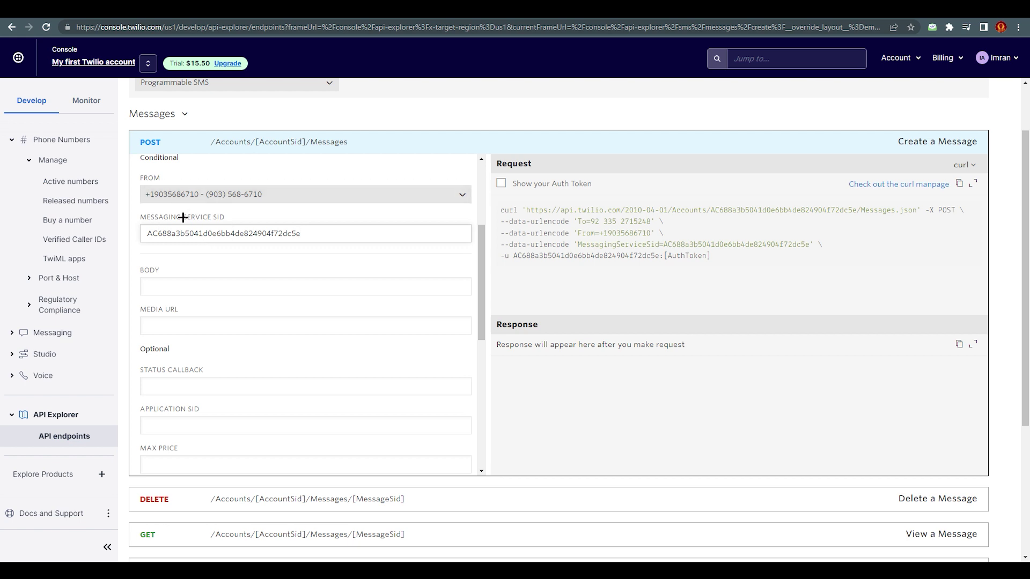
{"action": "left_click", "coordinate": [163, 285]}
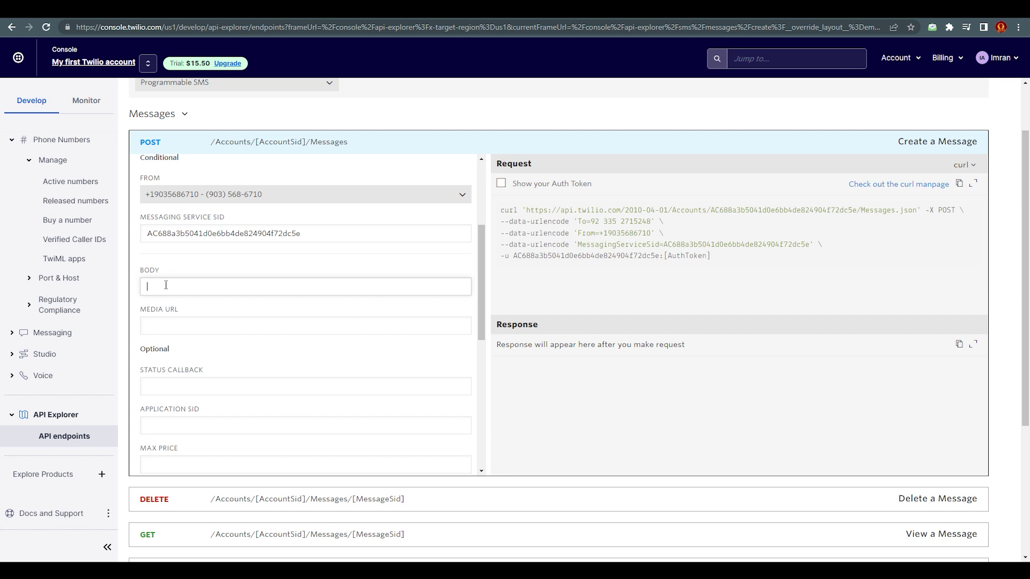
Fill the Body with 'hI THERE HEELLO ETC', then submit the request with Make Request
{"action": "type", "text": "hI THERE HEELLO ETC"}
{"action": "scroll", "coordinate": [280, 297], "scroll_direction": "down", "scroll_amount": 1}
{"action": "scroll", "coordinate": [280, 297], "scroll_direction": "down", "scroll_amount": 7}
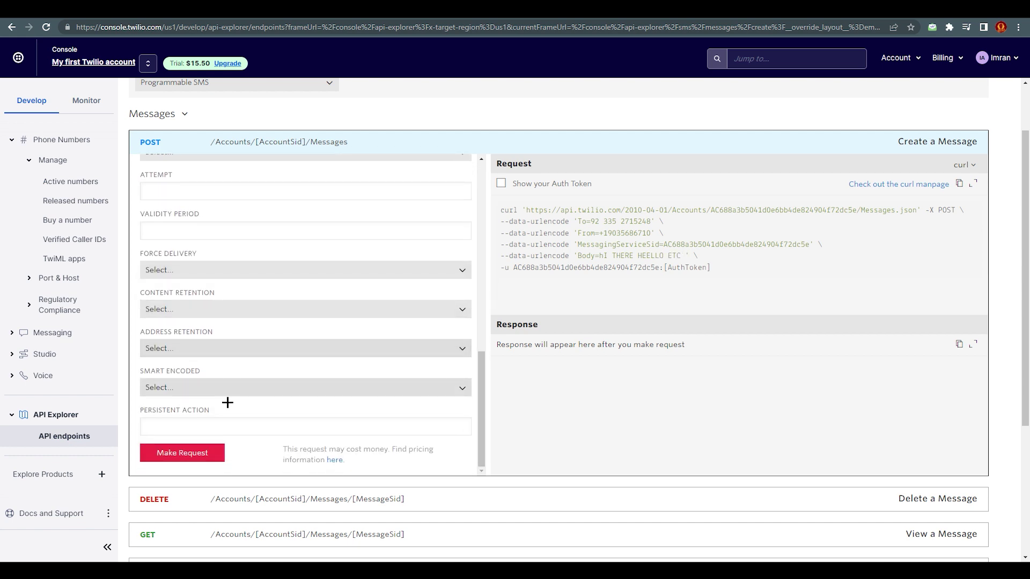
{"action": "left_click", "coordinate": [201, 455]}
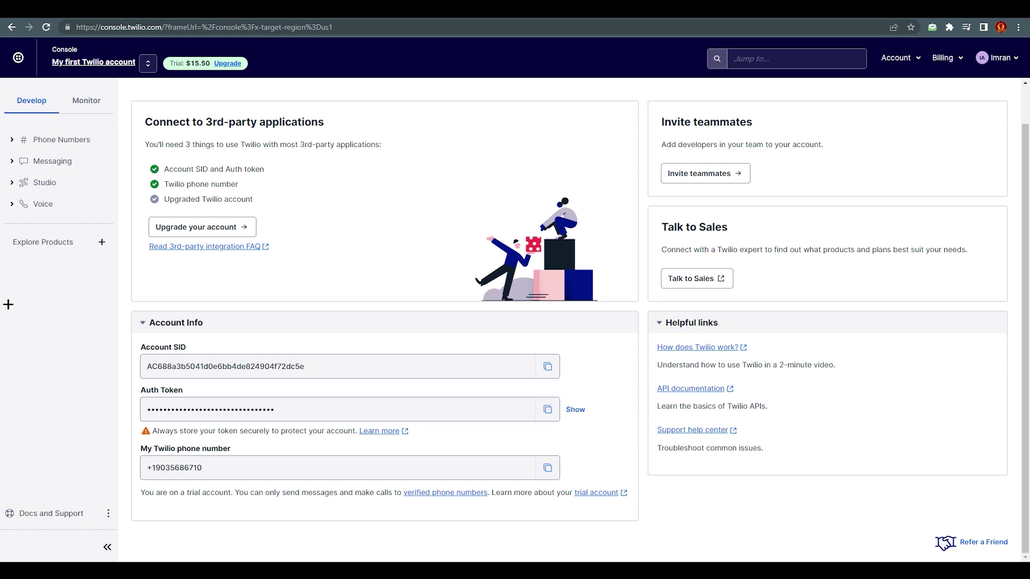
Expand Phone Numbers and its Manage group in the sidebar to list Active numbers and Verified Caller IDs
{"action": "left_click", "coordinate": [10, 140]}
{"action": "left_click", "coordinate": [28, 162]}
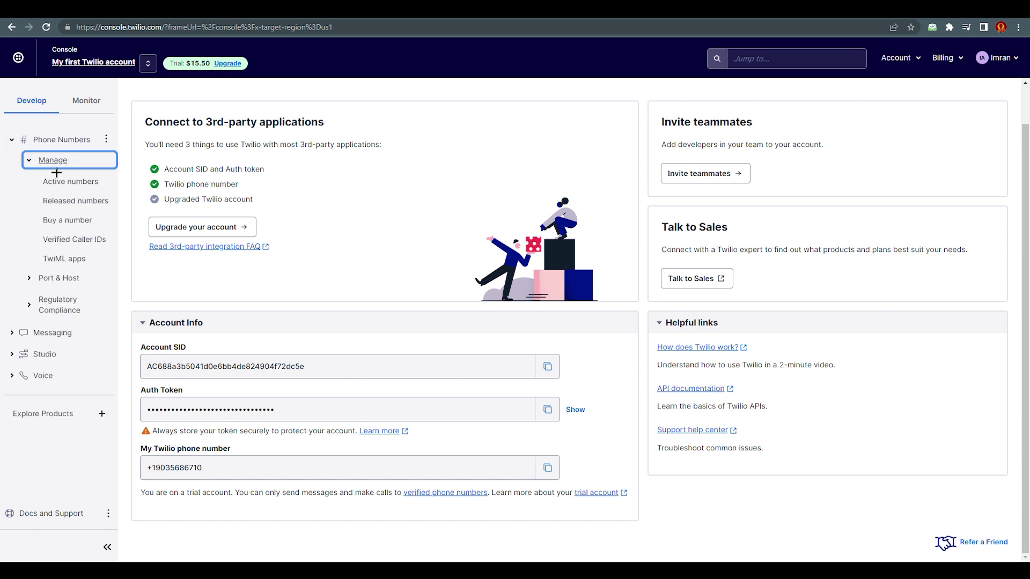